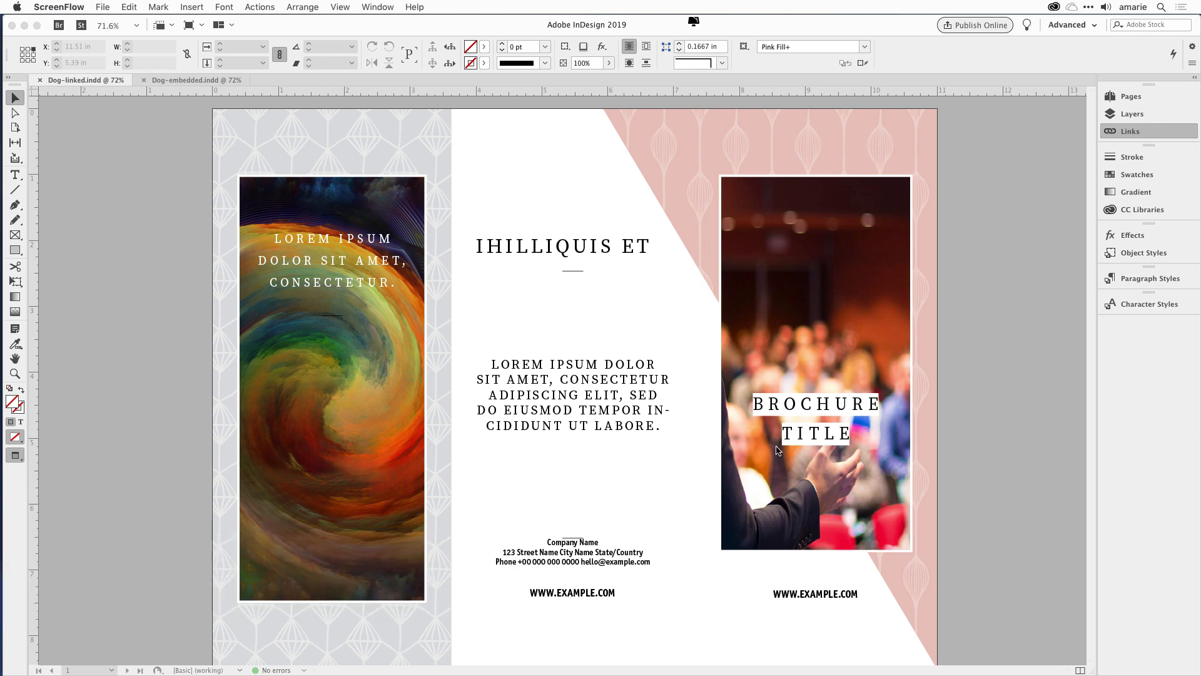
Reveal the source file of the linked image of the dog licking a boy's face in Finder.
left_click(354, 322)
left_click(354, 322)
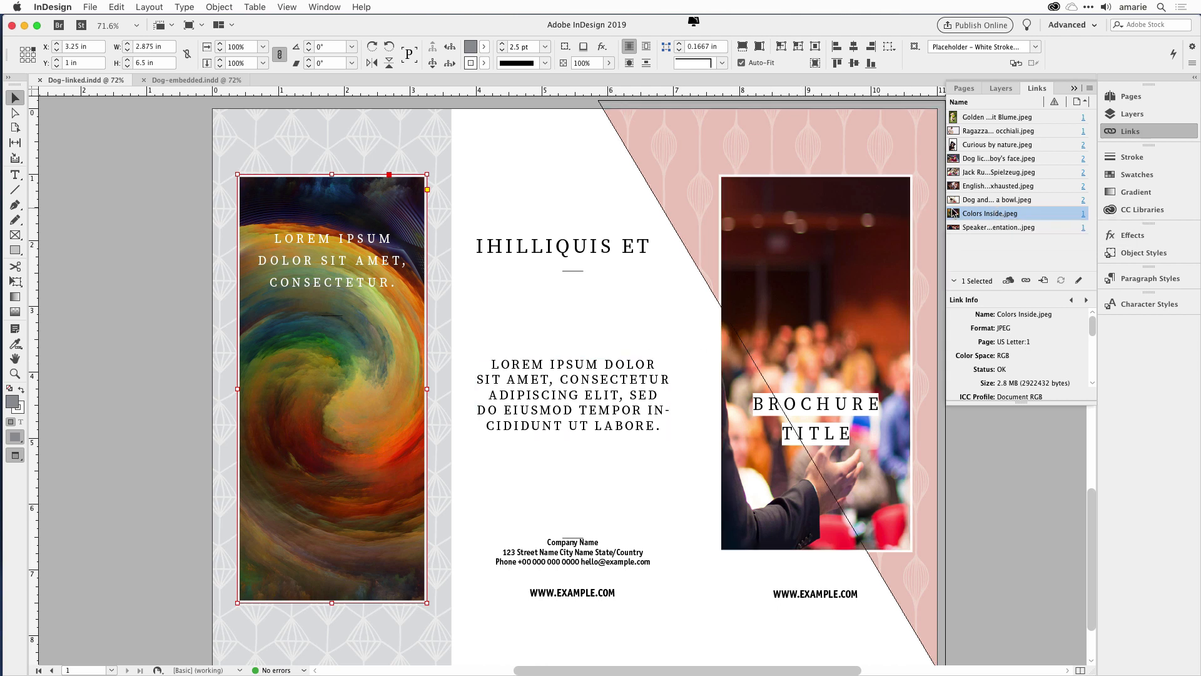
left_click(983, 161)
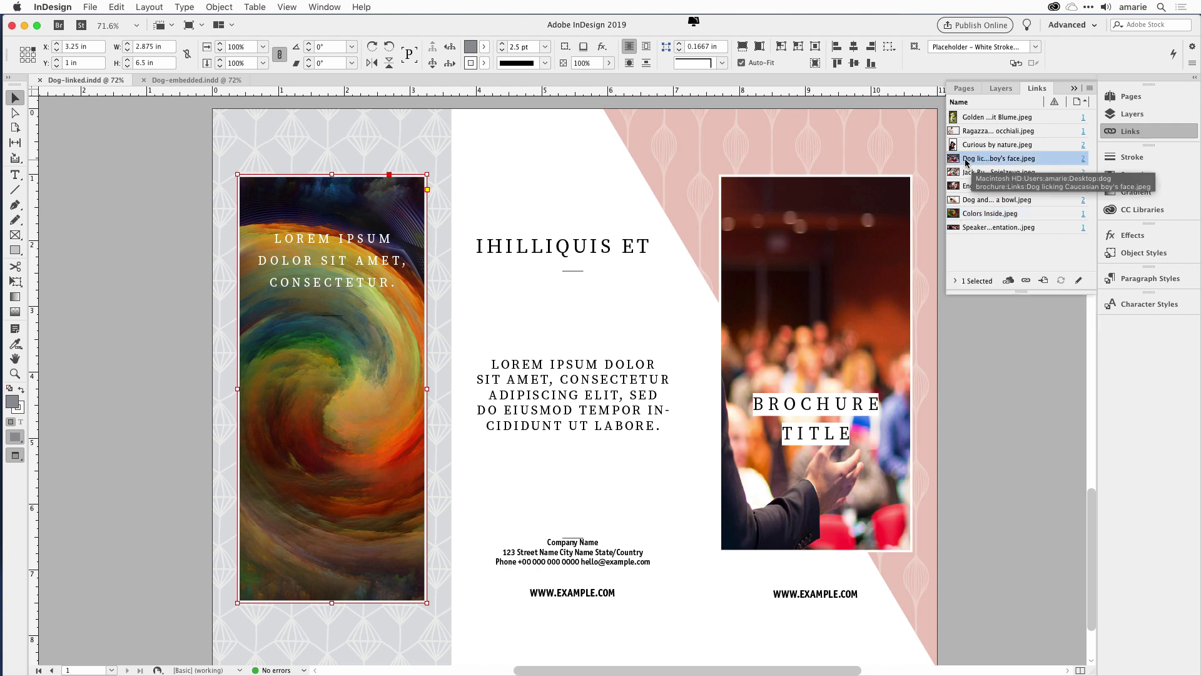
right_click(965, 162)
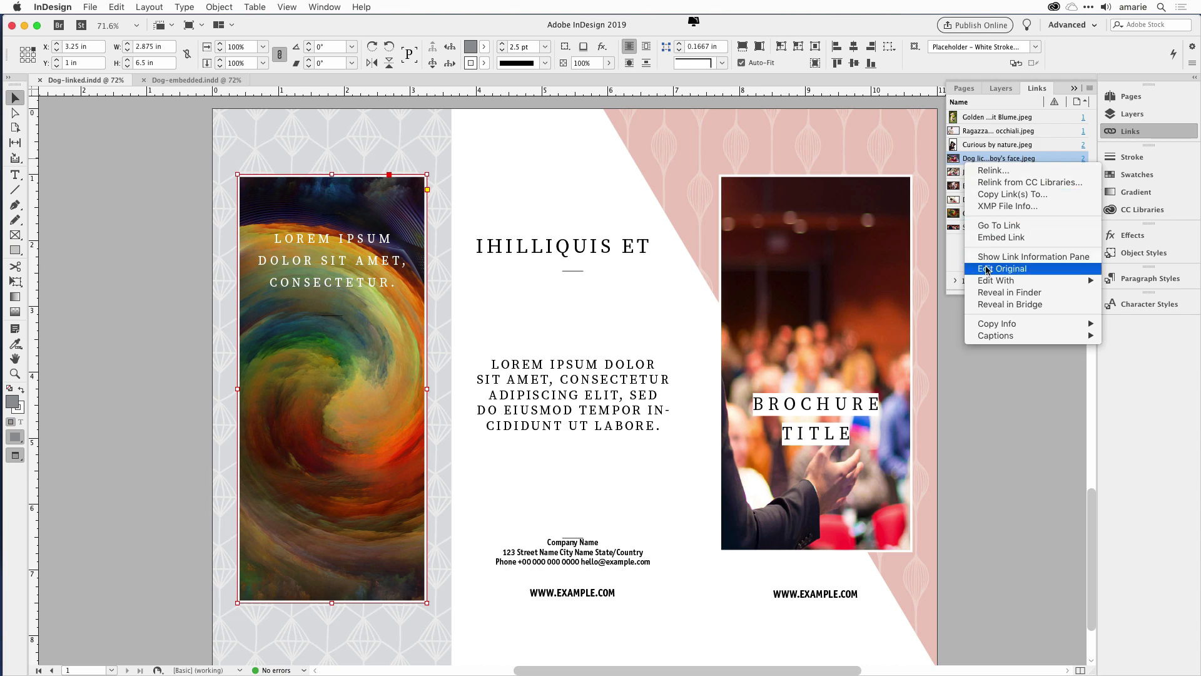
left_click(988, 291)
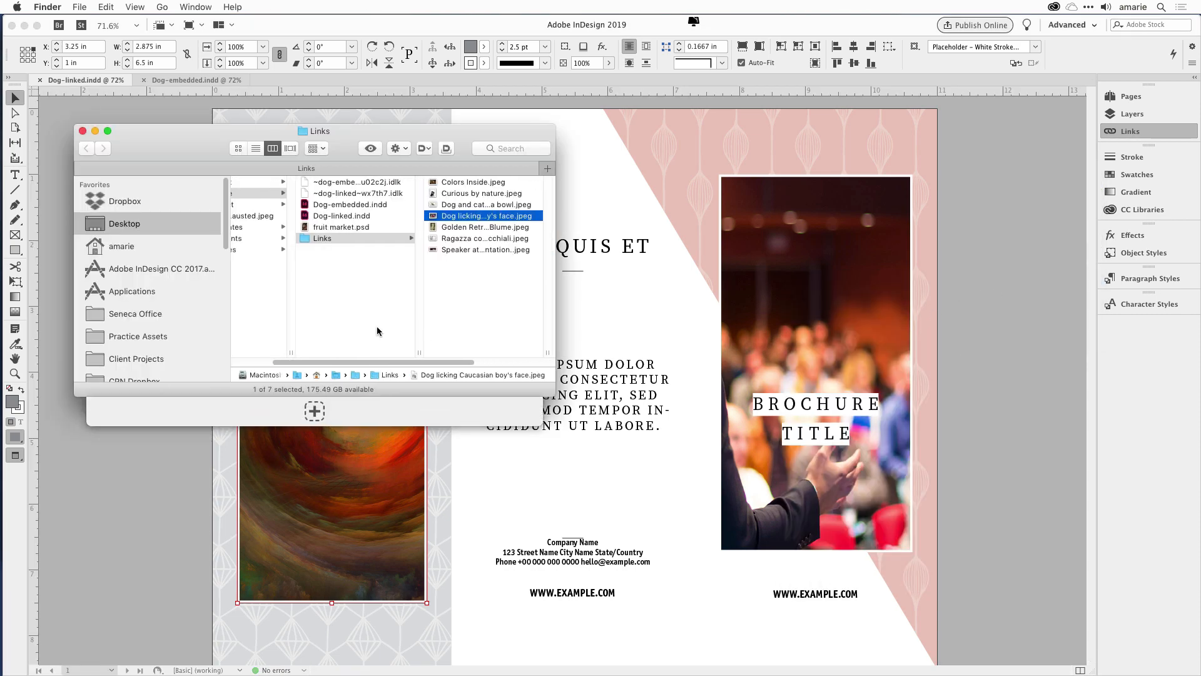
Rename the brochure's Links folder to New Links in Finder and return to InDesign to check the links.
left_click(321, 242)
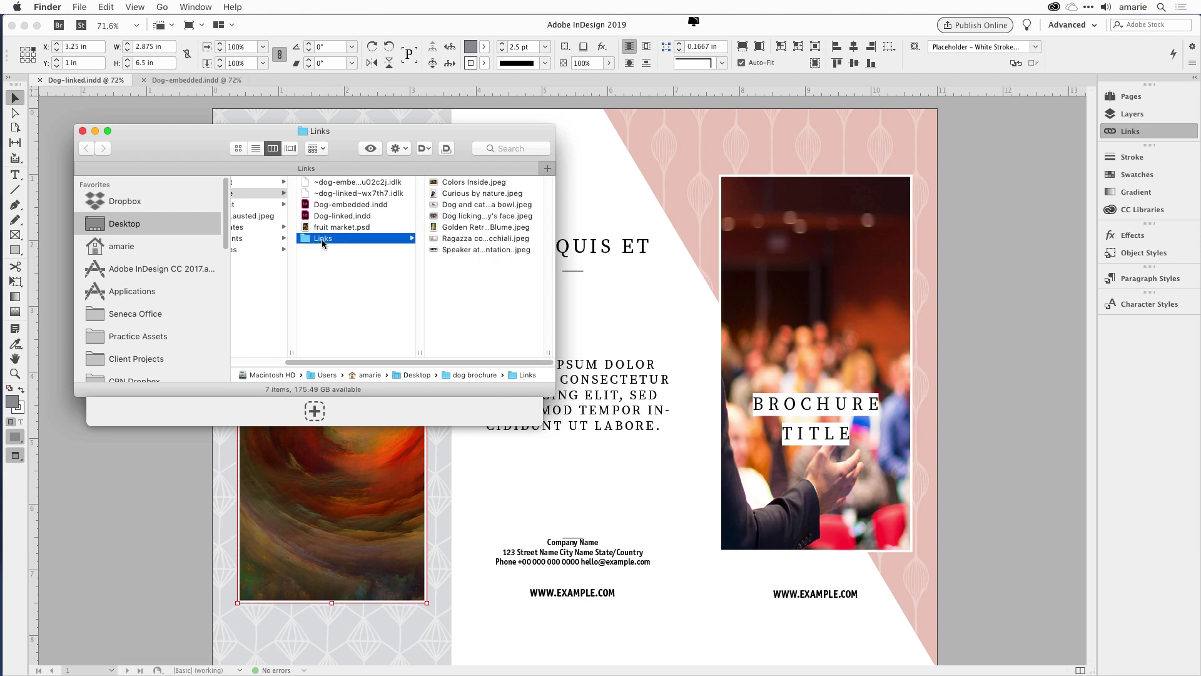
right_click(322, 239)
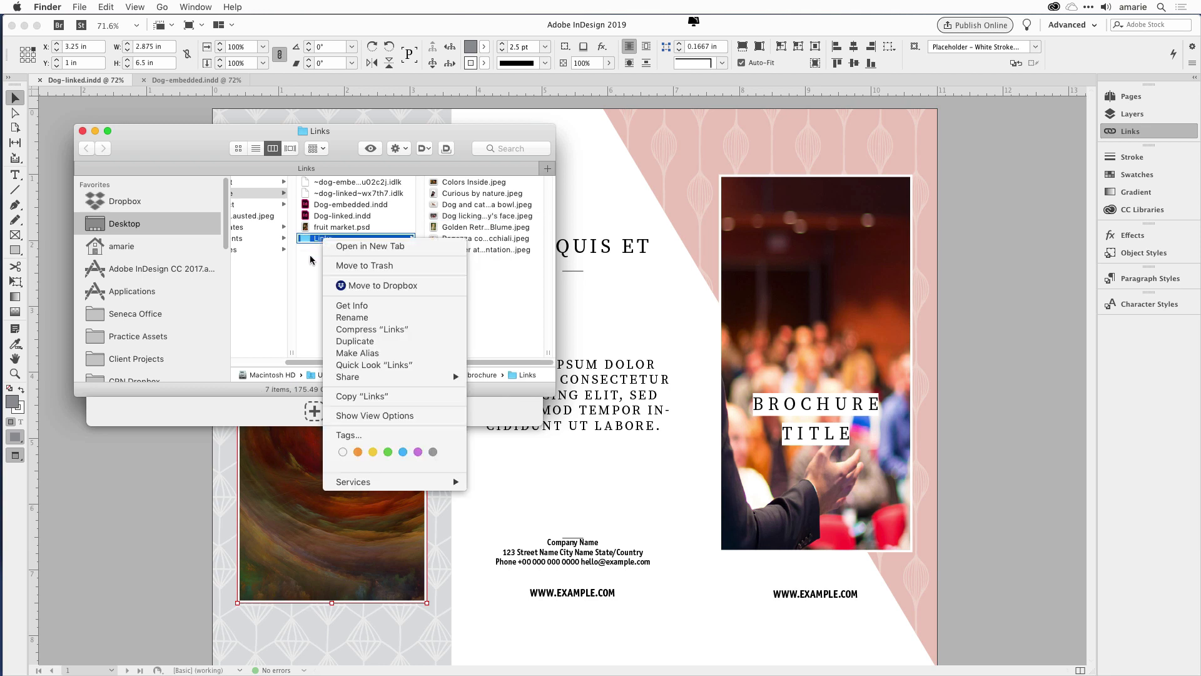
left_click(310, 254)
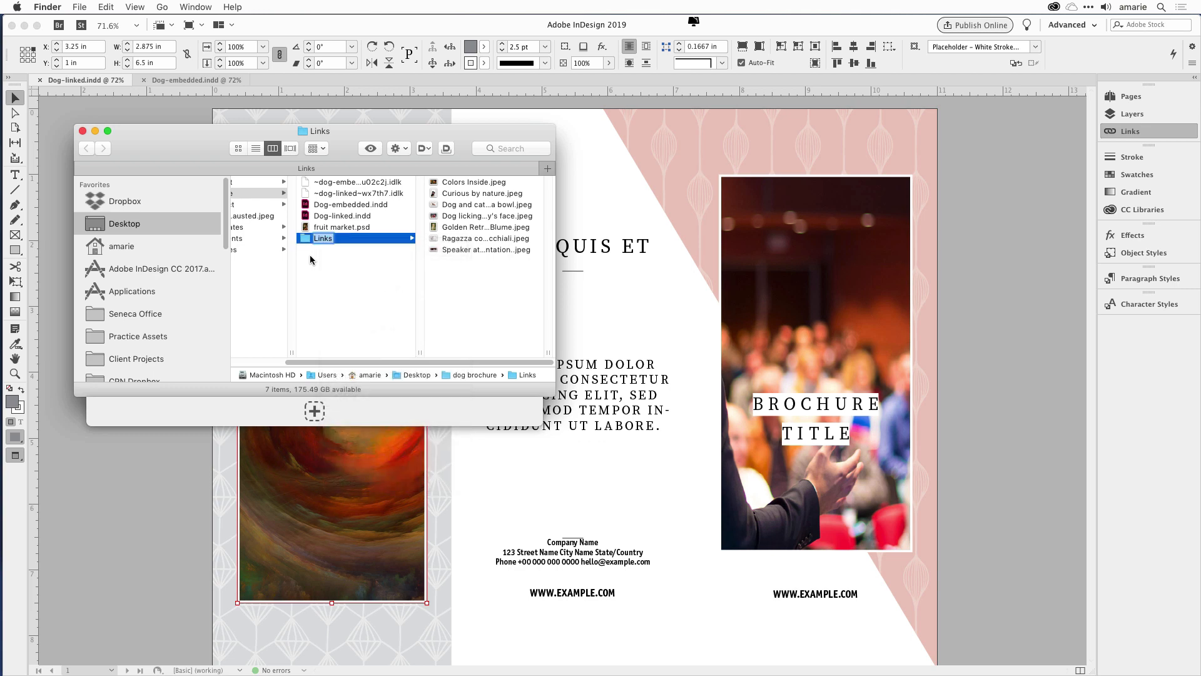
type("New")
left_click(329, 295)
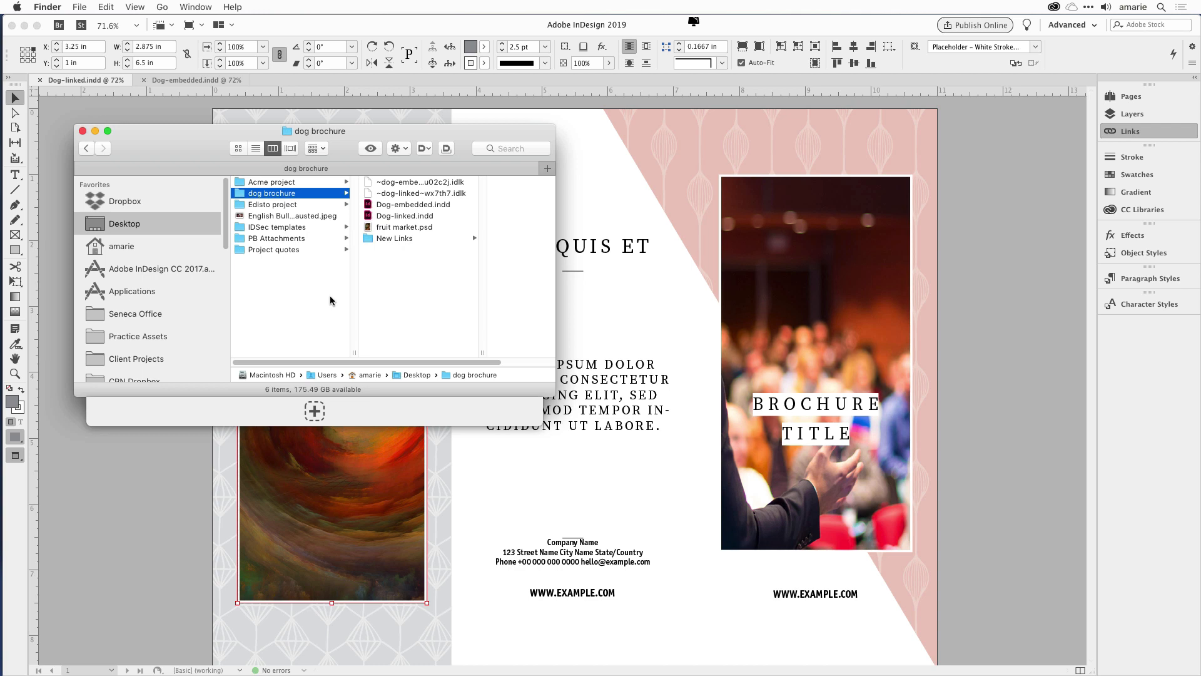
left_click(793, 134)
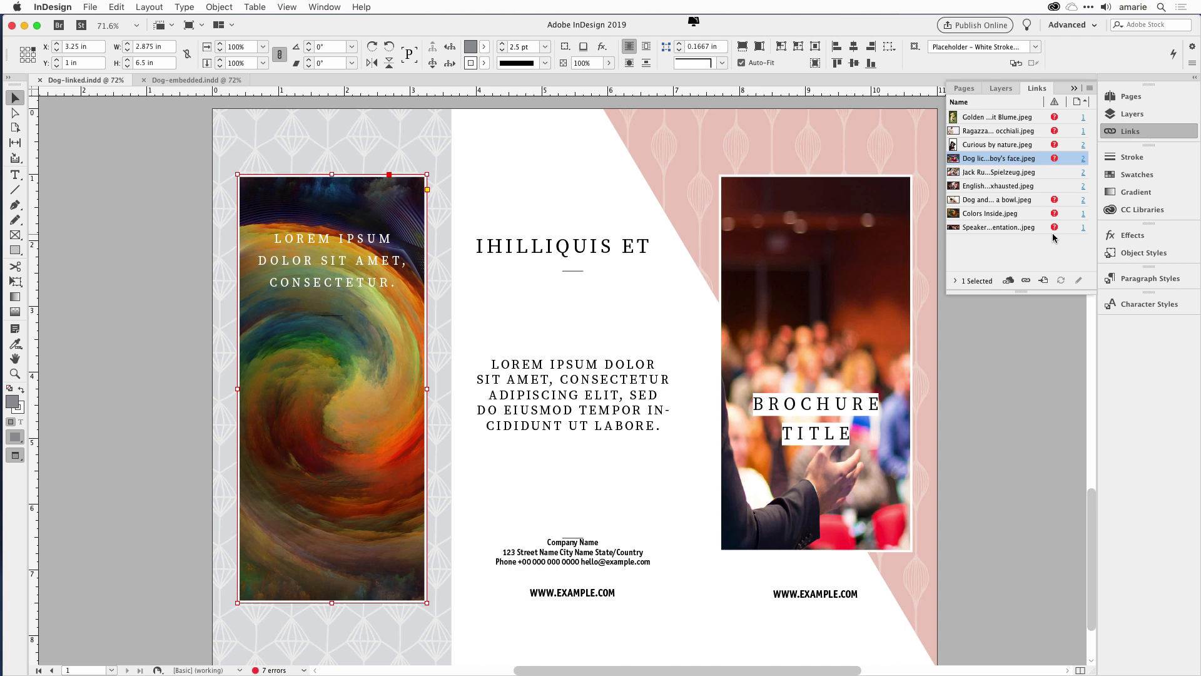
Switch to Finder, rename the New Links folder back to Links, and return to the InDesign brochure.
key("super+Tab")
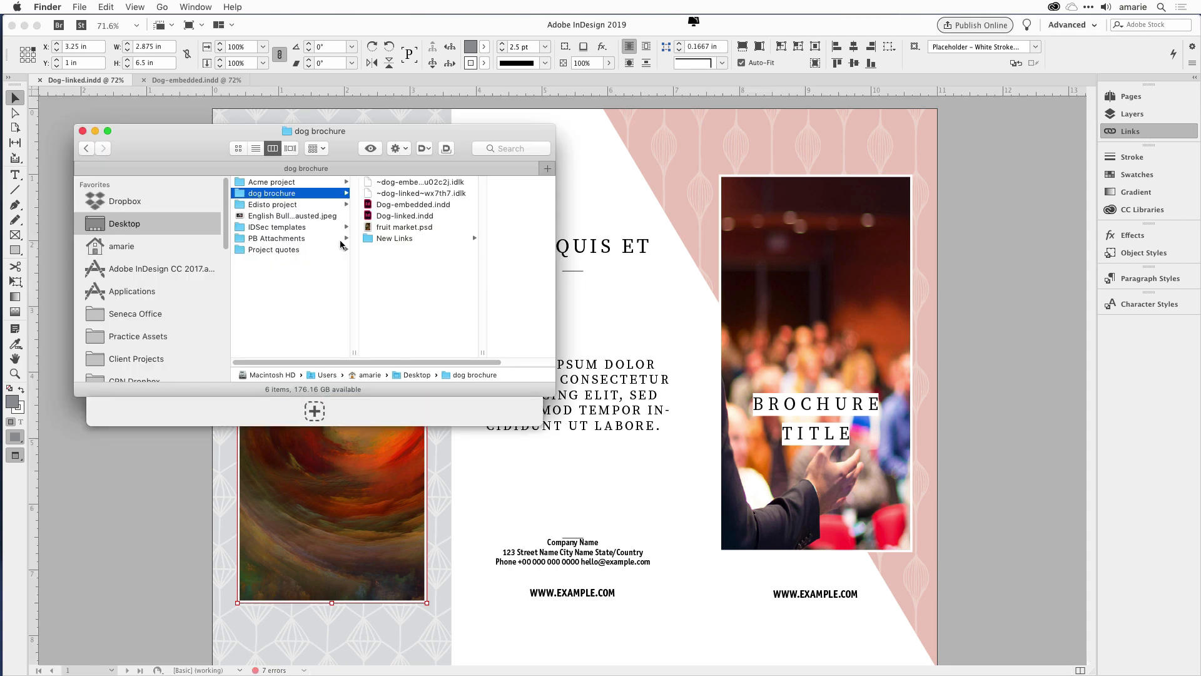
left_click(390, 238)
key("Return")
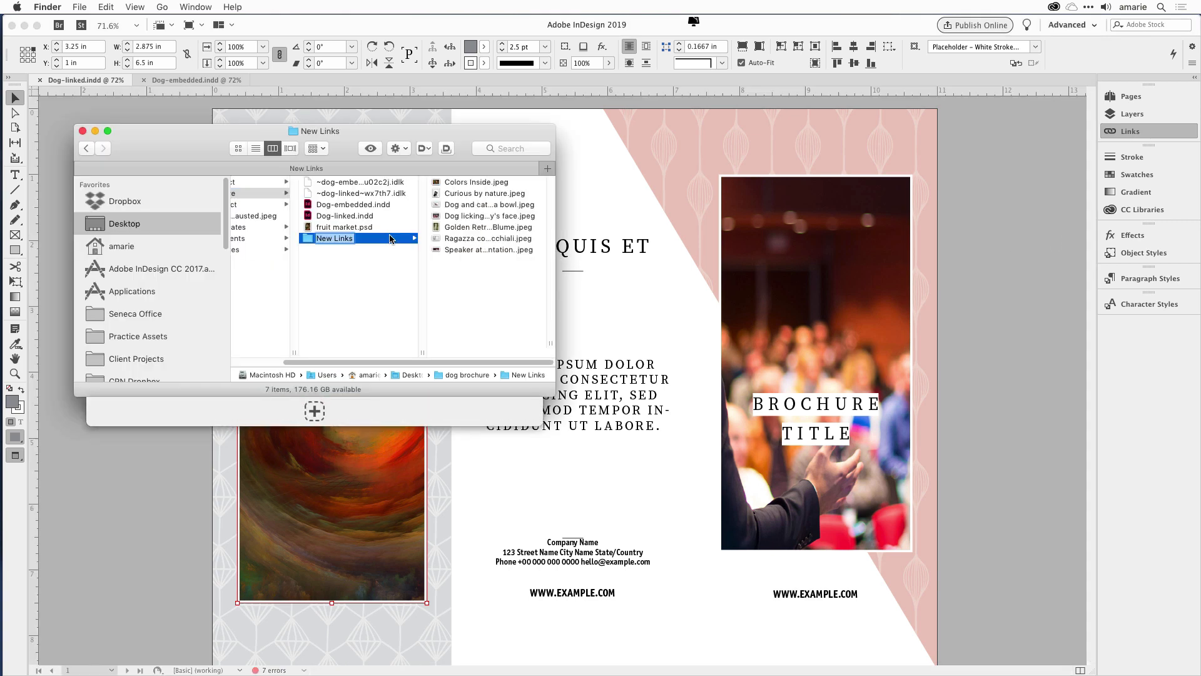
left_click(333, 240)
key("BackSpace")
key("BackSpace")
key("BackSpace")
key("BackSpace")
key("Return")
left_click(1003, 313)
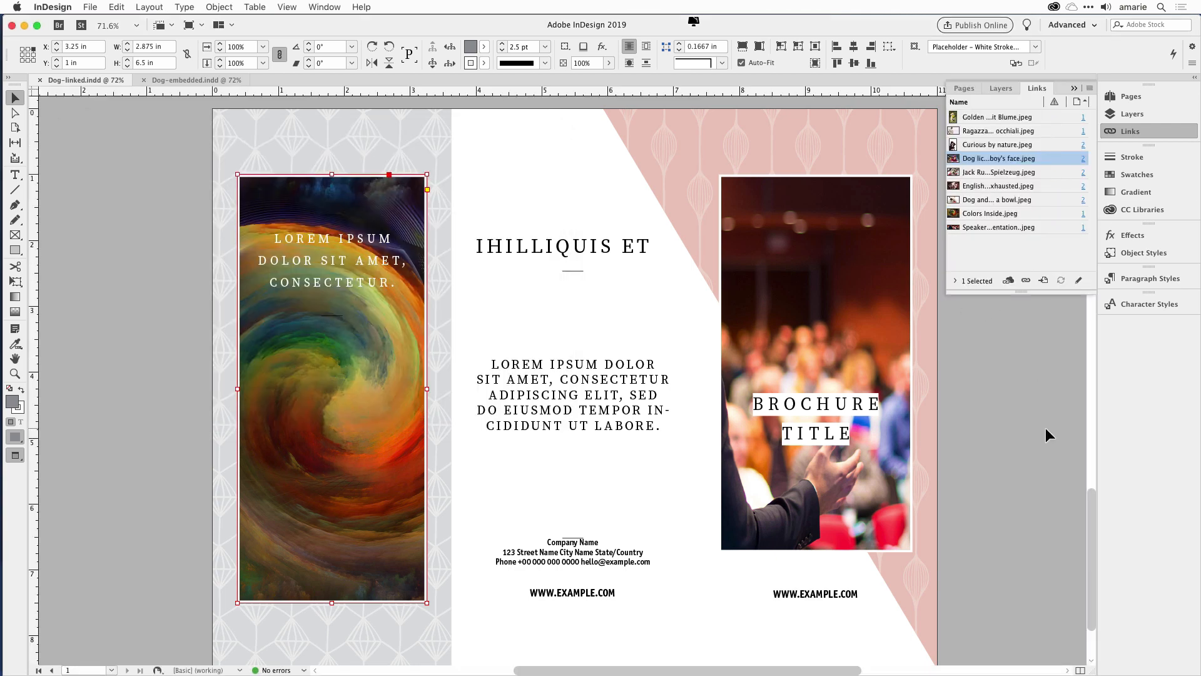
Copy all nine linked images to a new folder named Final Links inside the dog brochure folder.
left_click(1010, 120)
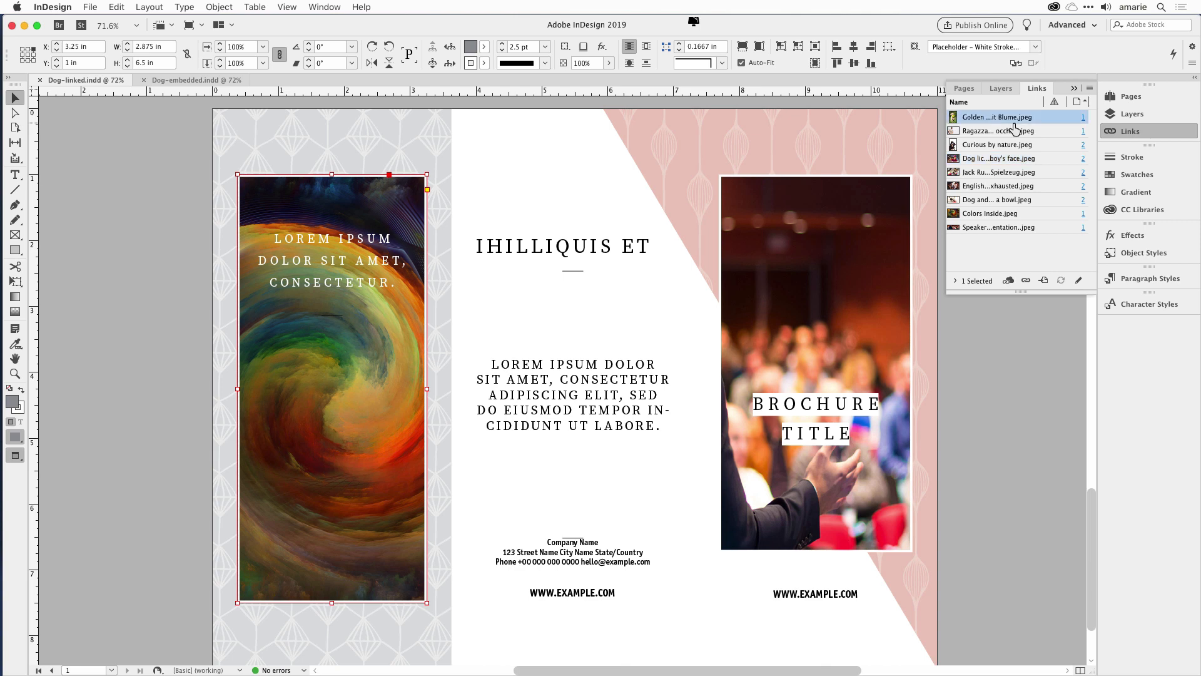
left_click(1028, 229, "shift")
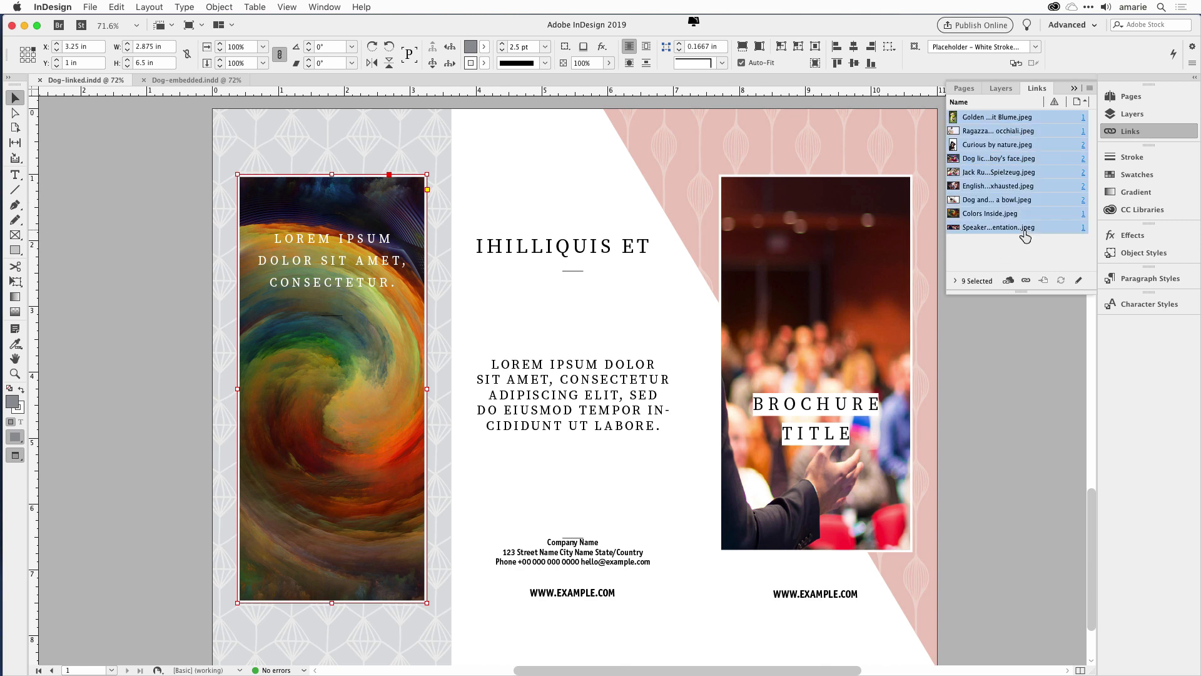
left_click(1088, 89)
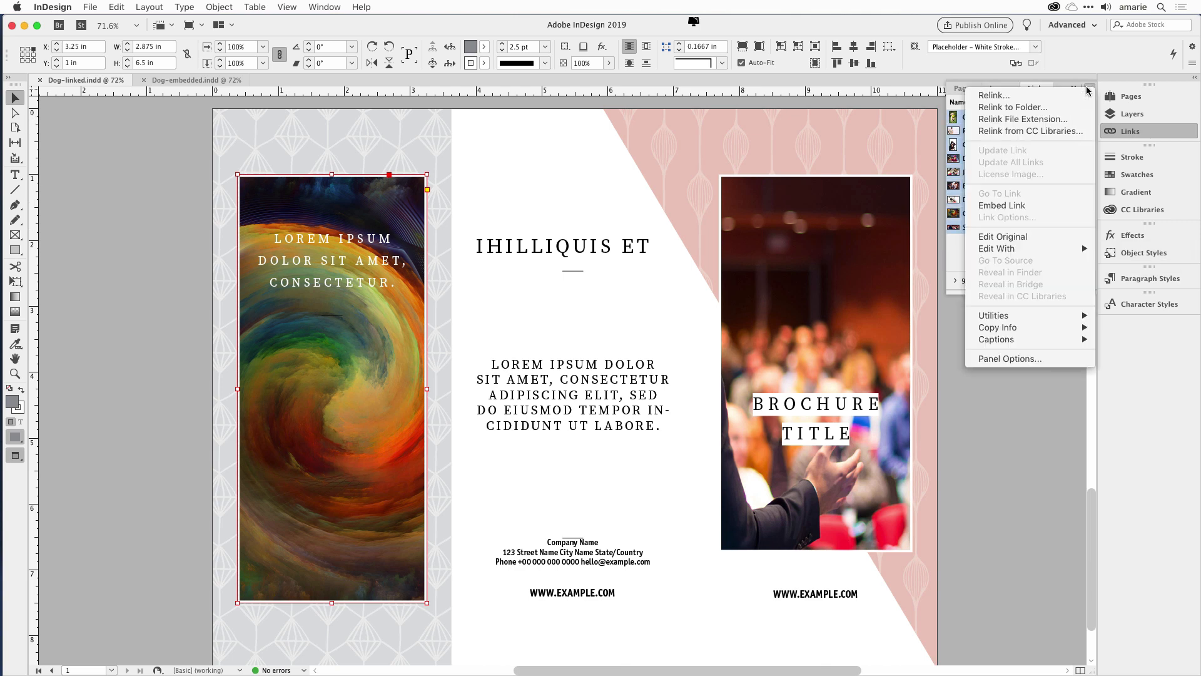
mouse_move(1036, 319)
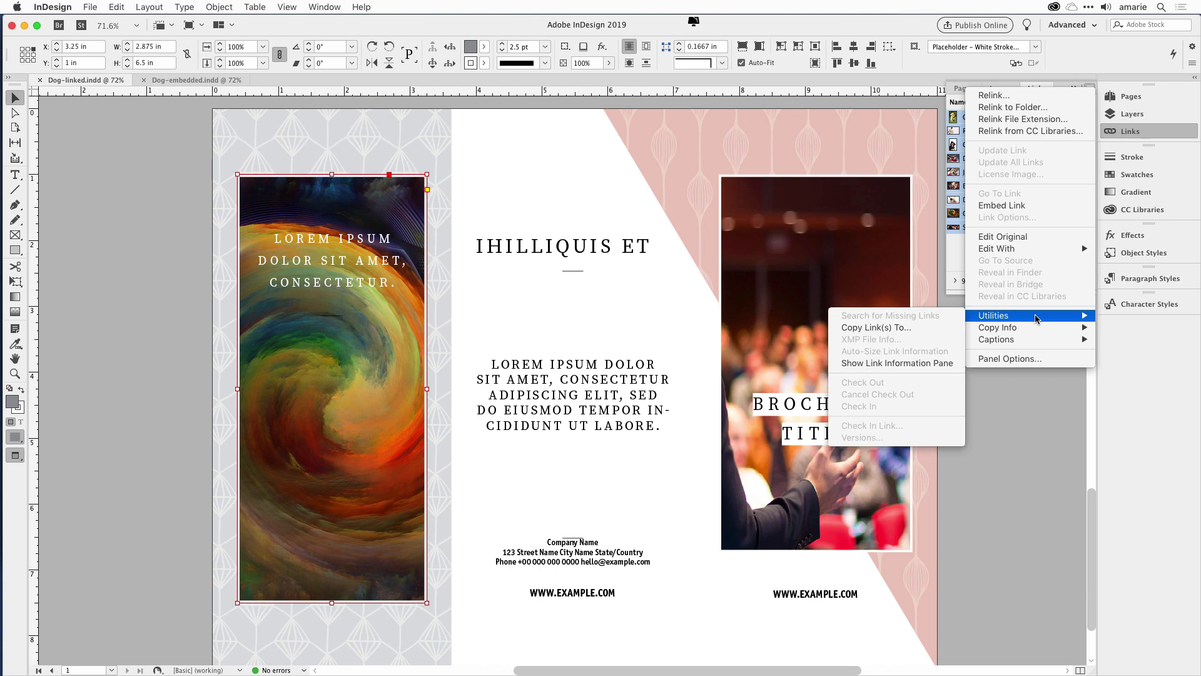
left_click(929, 327)
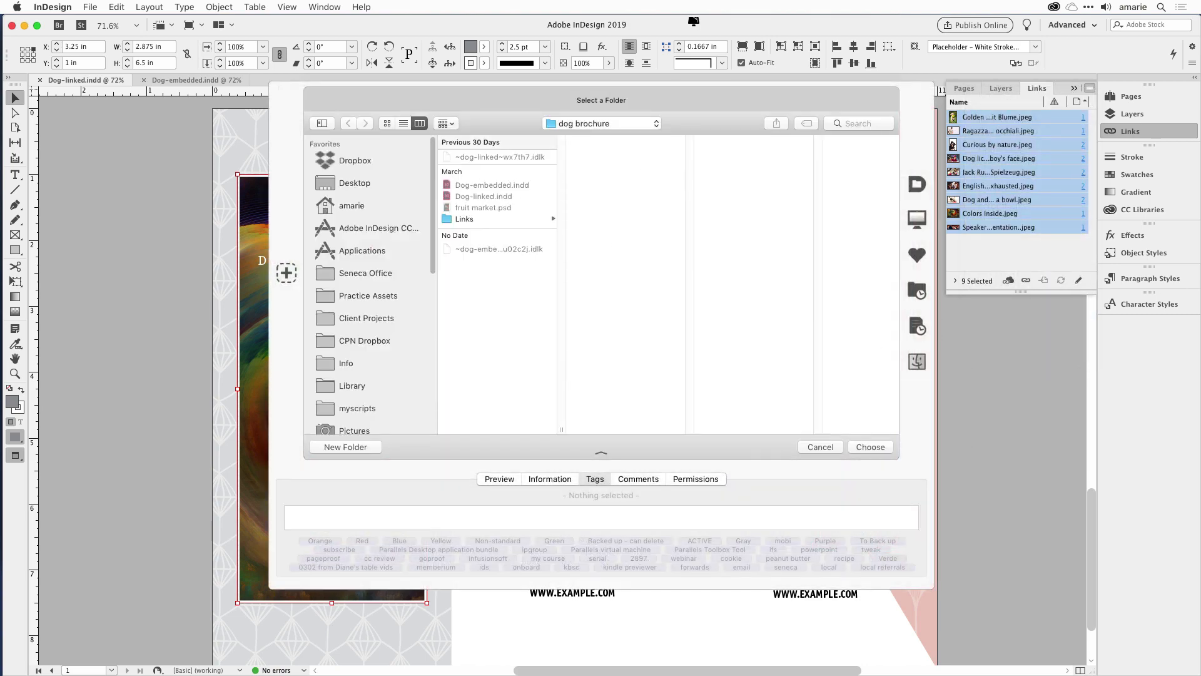
left_click(363, 446)
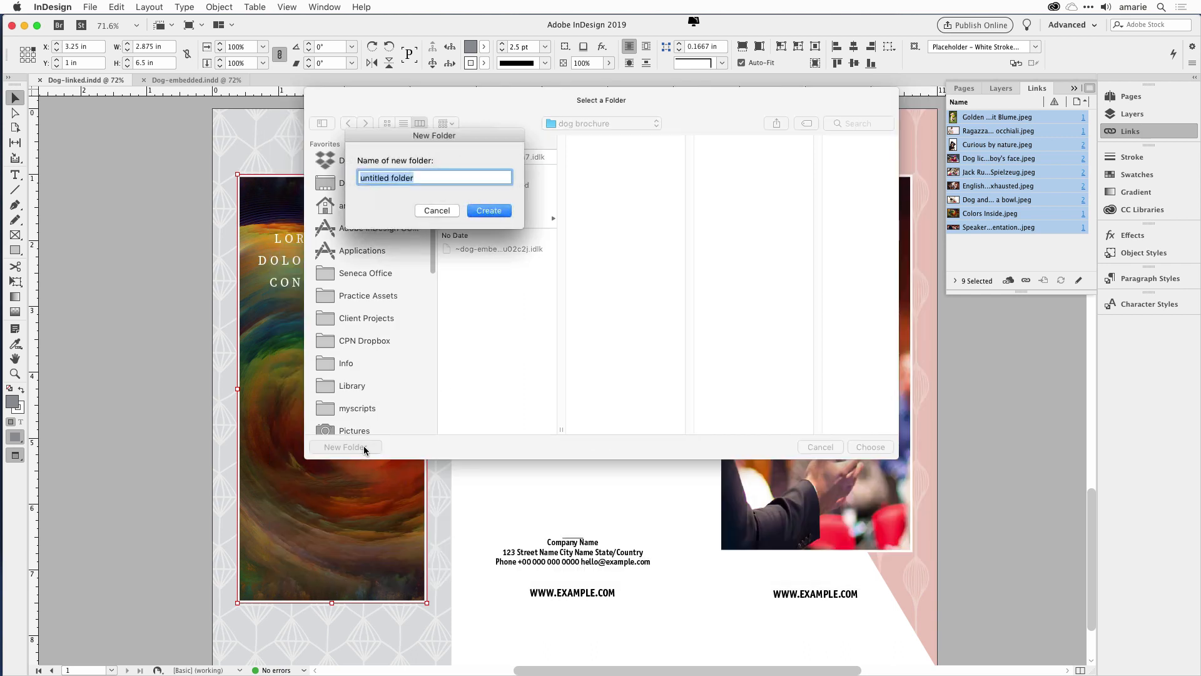
type("Final L")
type("ooks")
left_click(500, 213)
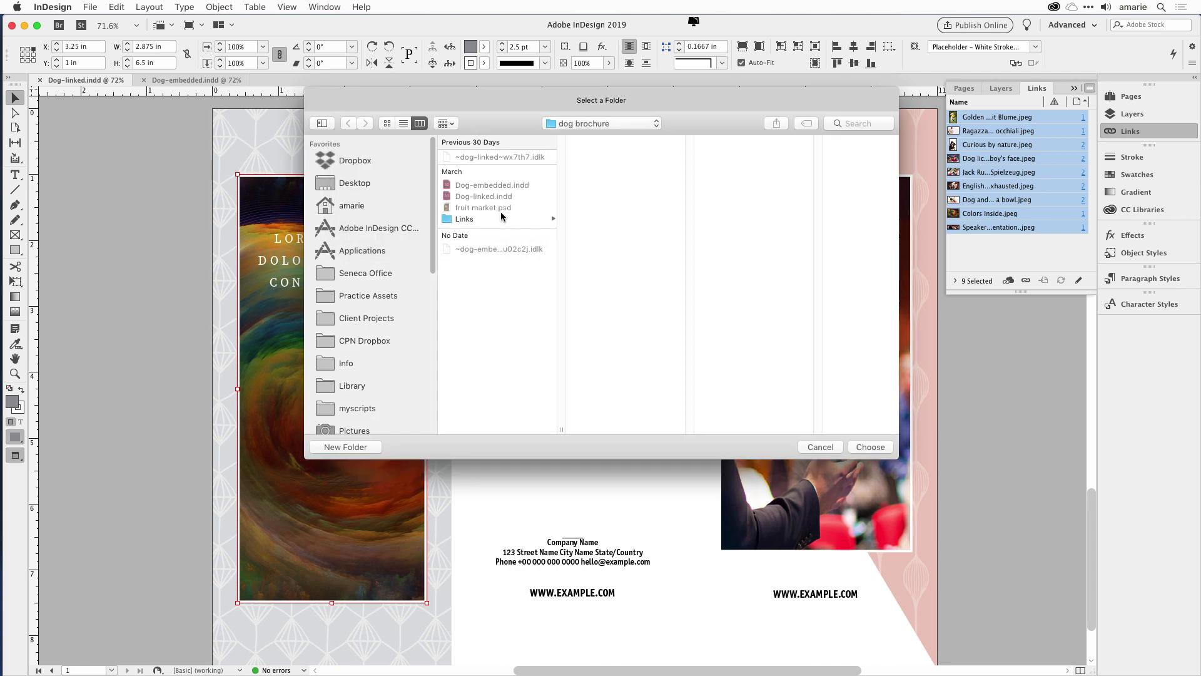
left_click(872, 448)
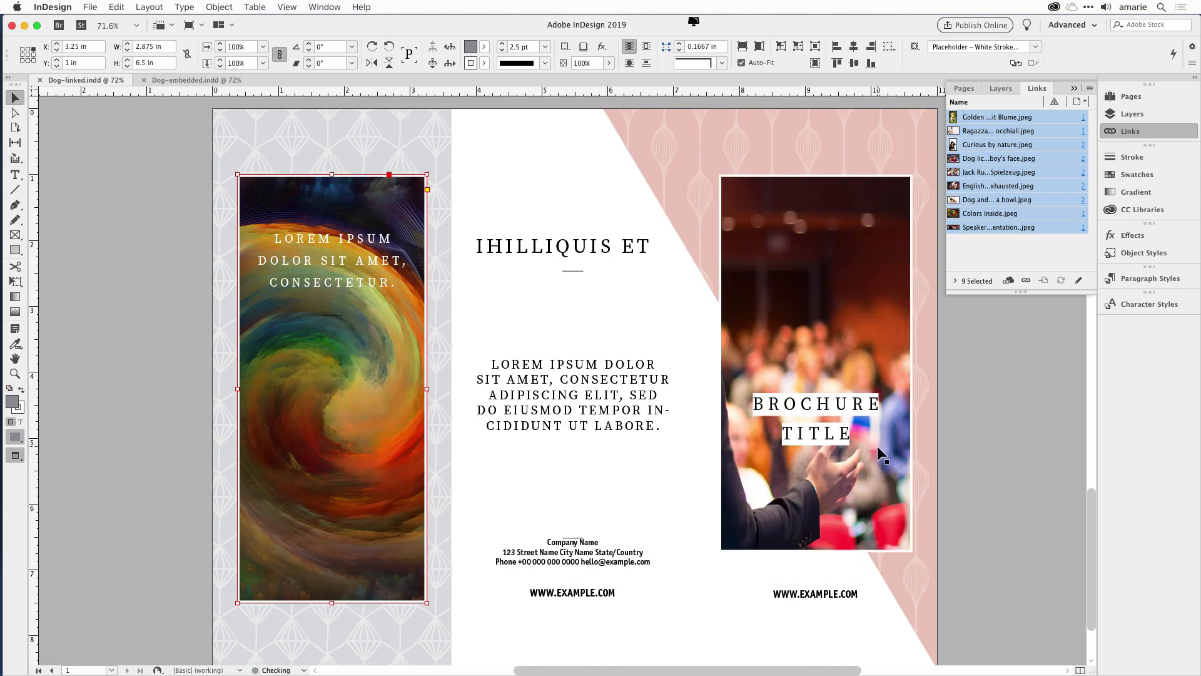
Reveal the source file of the linked Speaker presentation image in Finder to check its folder.
left_click(992, 235)
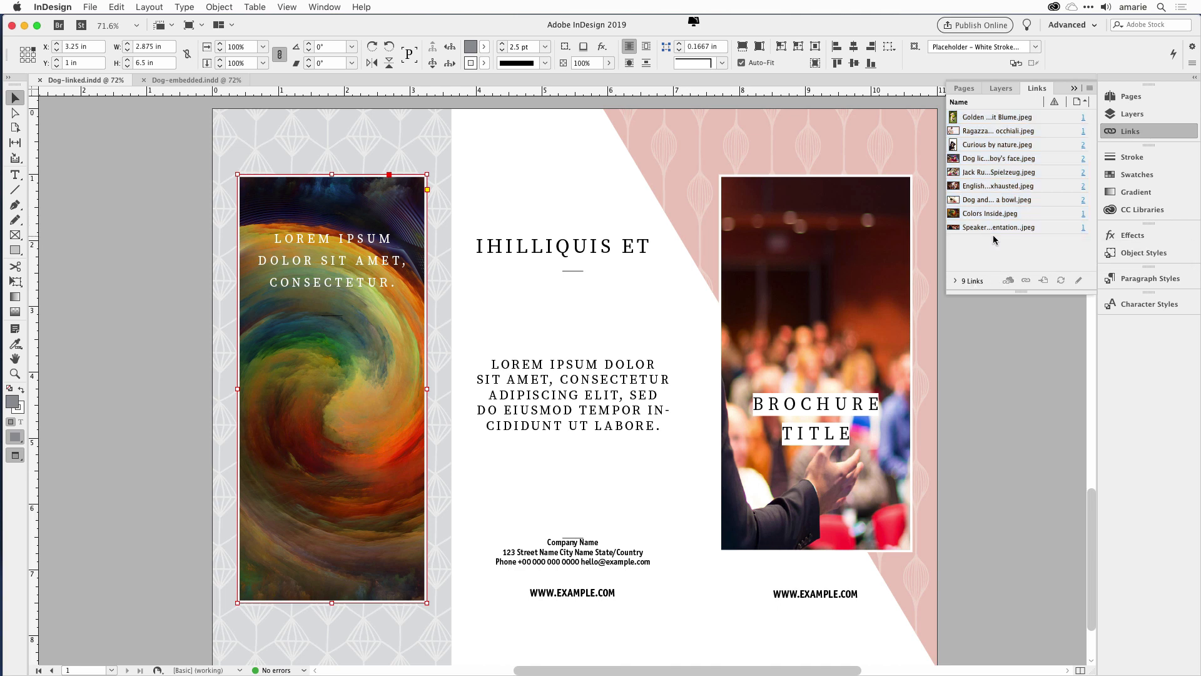
left_click(997, 227)
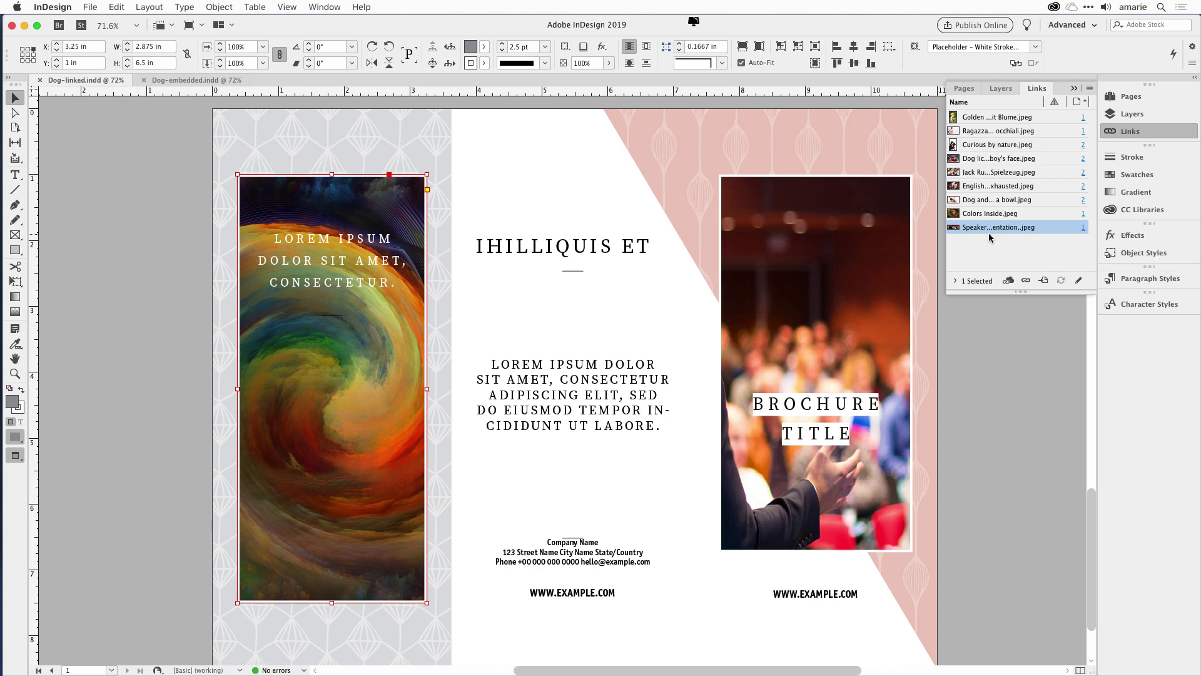
right_click(989, 232)
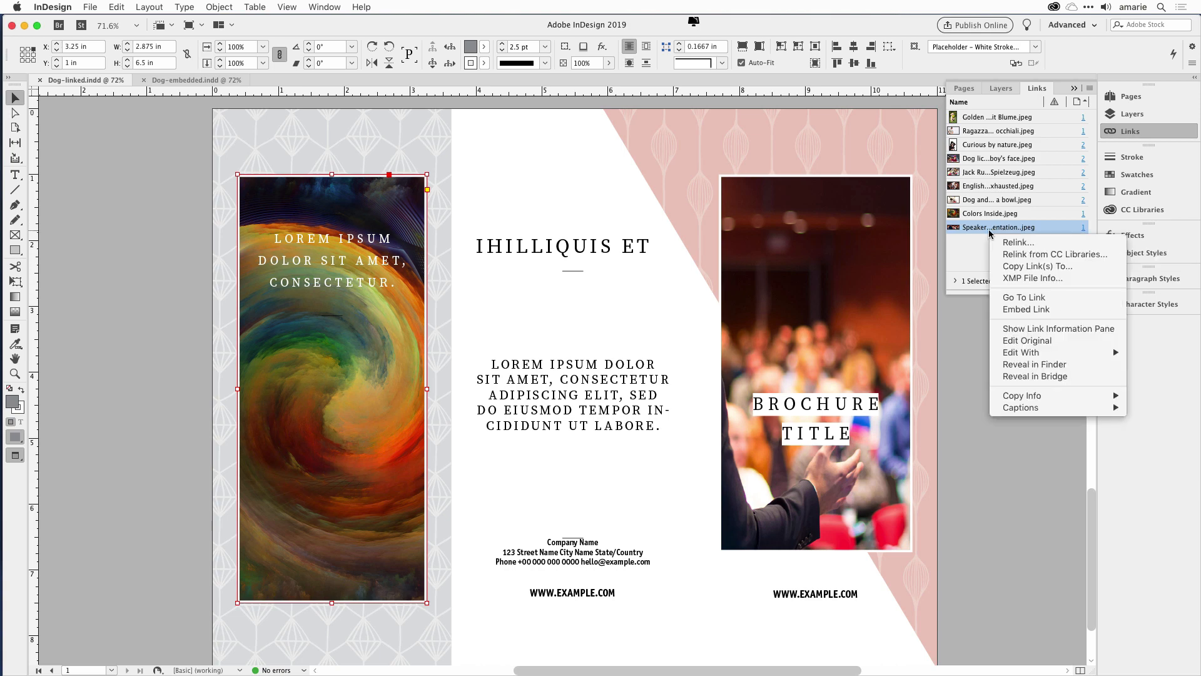
left_click(1027, 364)
scroll(396, 323, "left", 3)
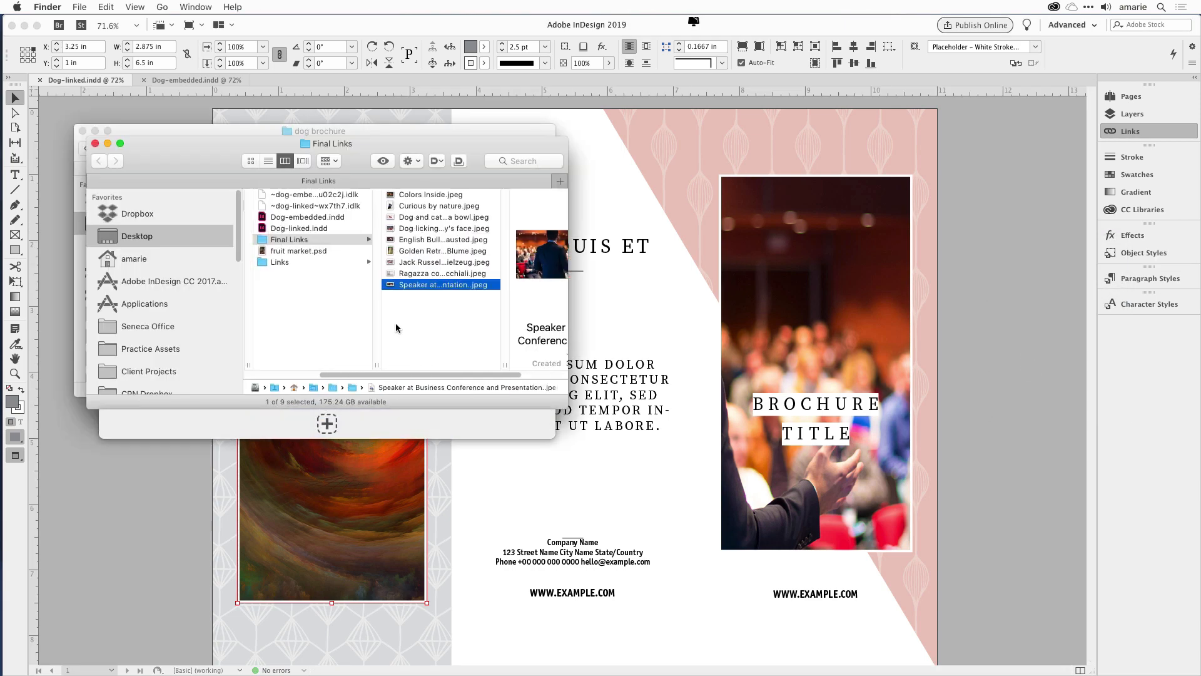
Return to InDesign, embed all nine linked images in the brochure, and clear the link selection.
left_click(961, 172)
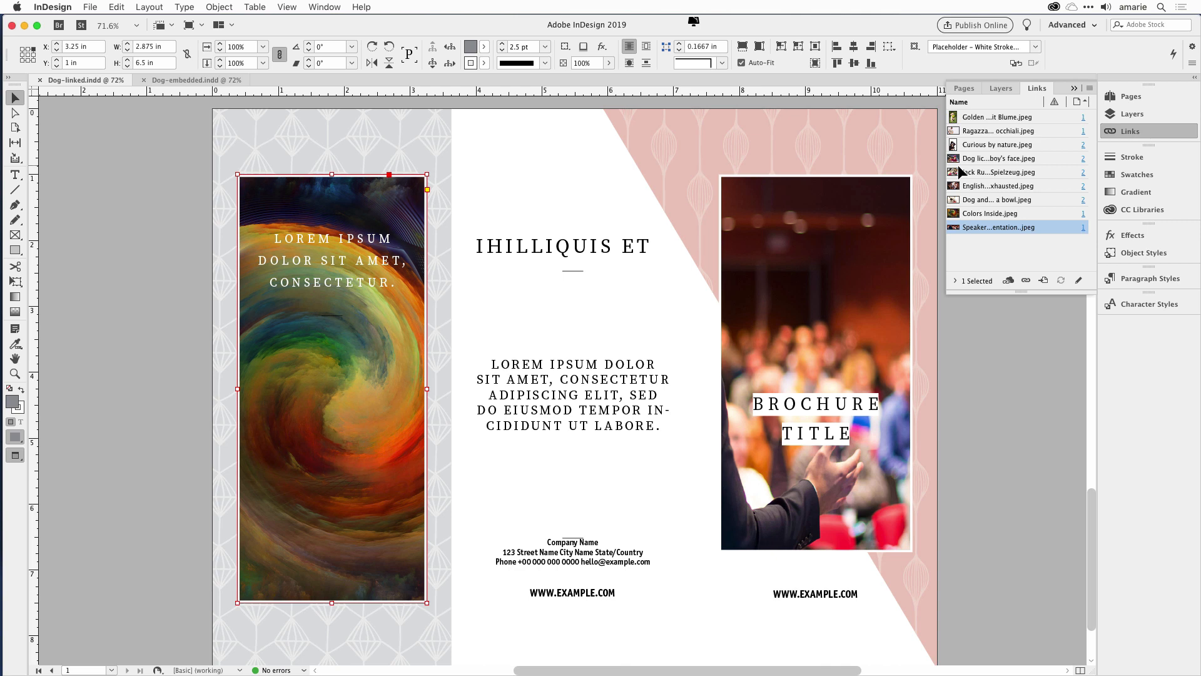
left_click(1020, 119, "shift")
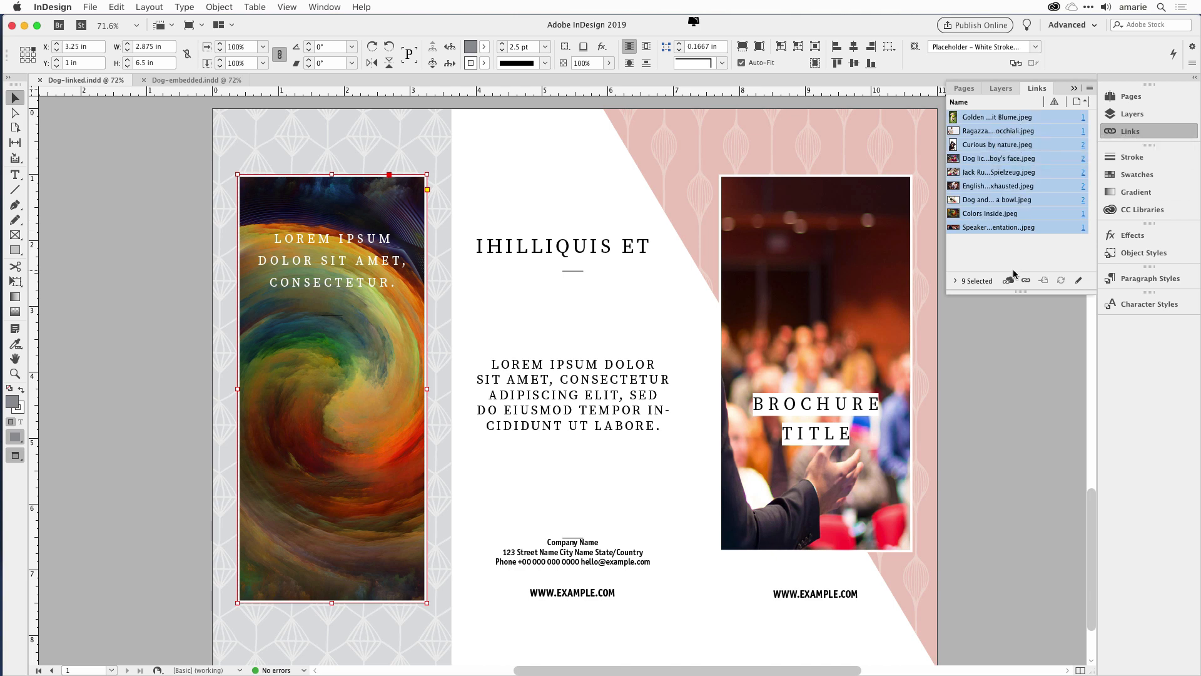
left_click(1090, 92)
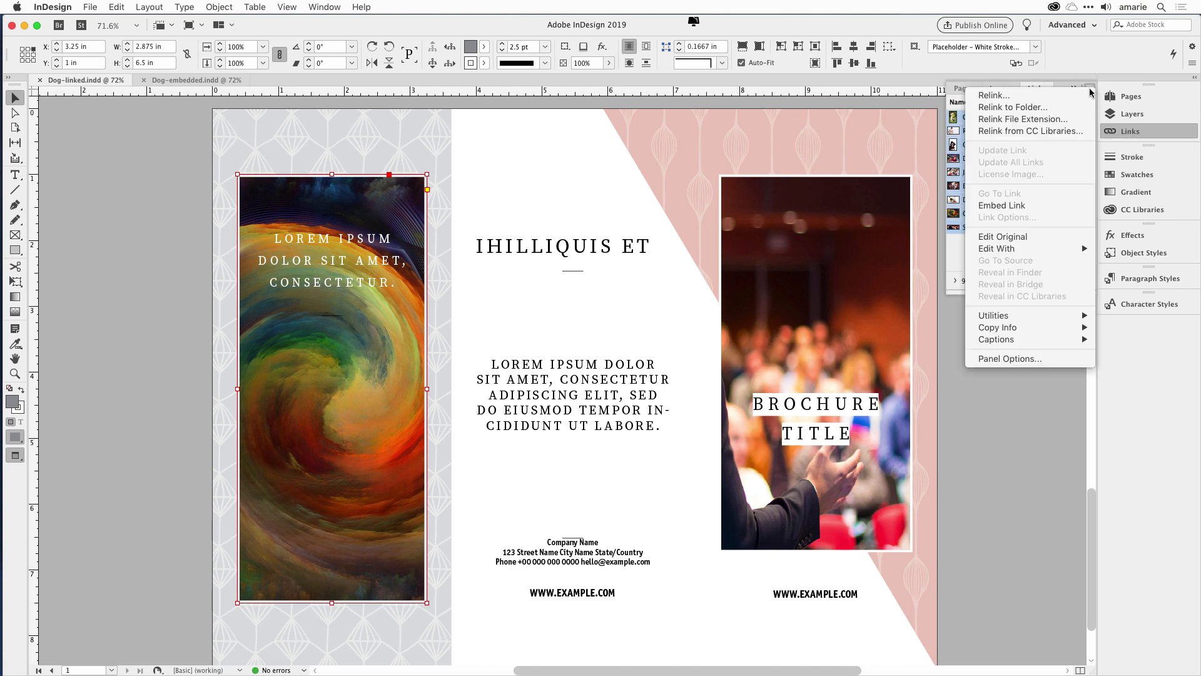
left_click(1048, 208)
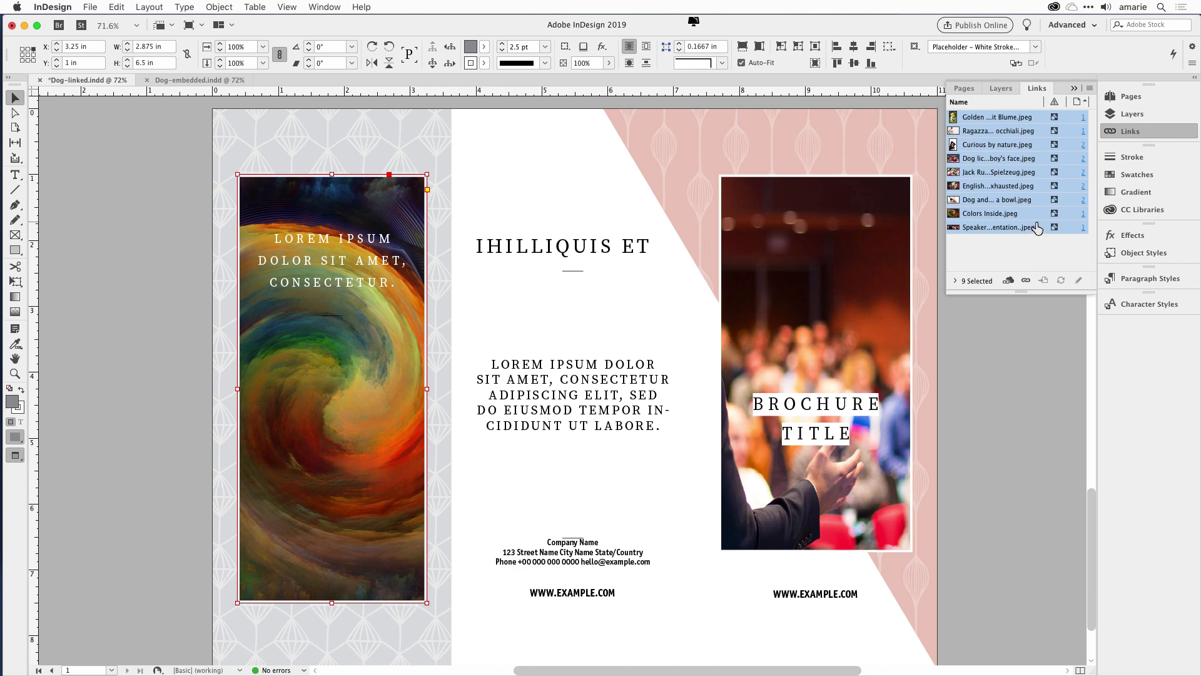
left_click(1028, 265)
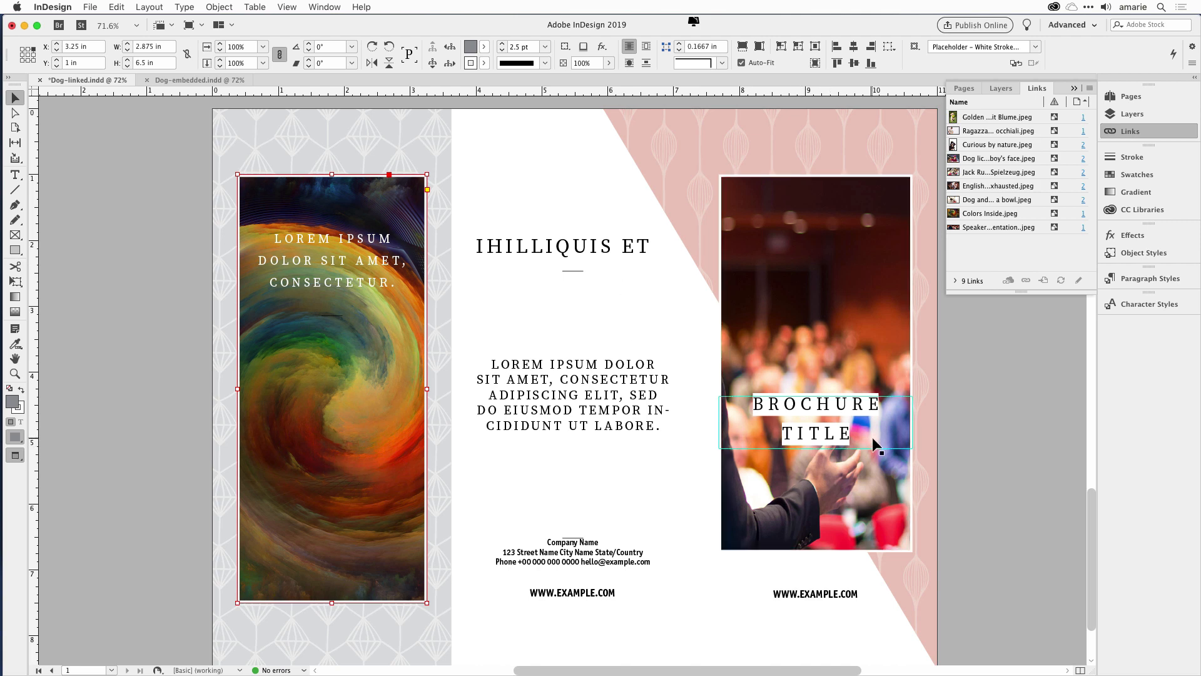
Unembed the speaker image behind the brochure title, linking to a newly created file on the Desktop instead of the original.
left_click(692, 193)
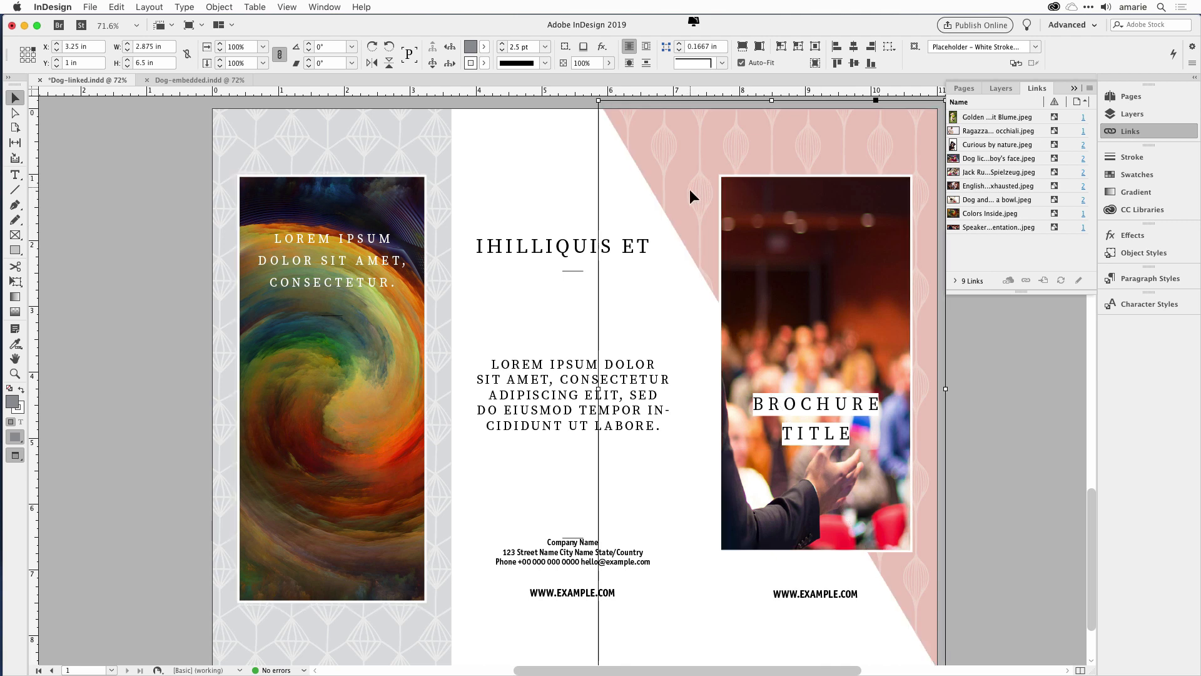
left_click(837, 306)
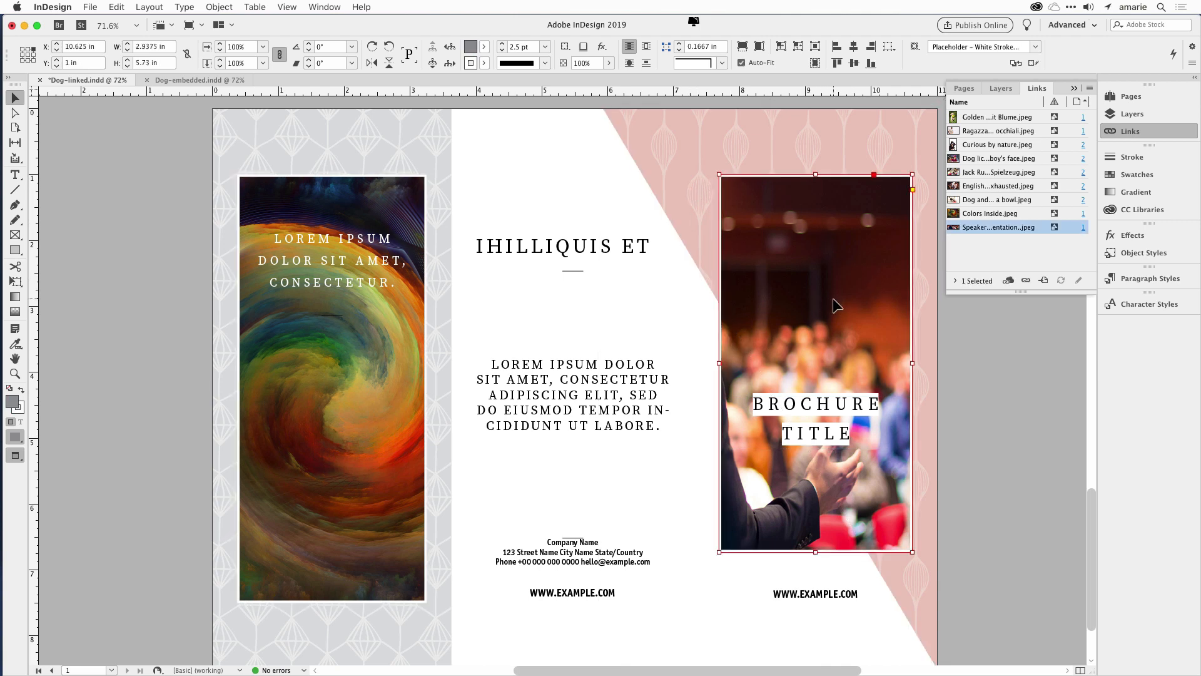
left_click(1090, 88)
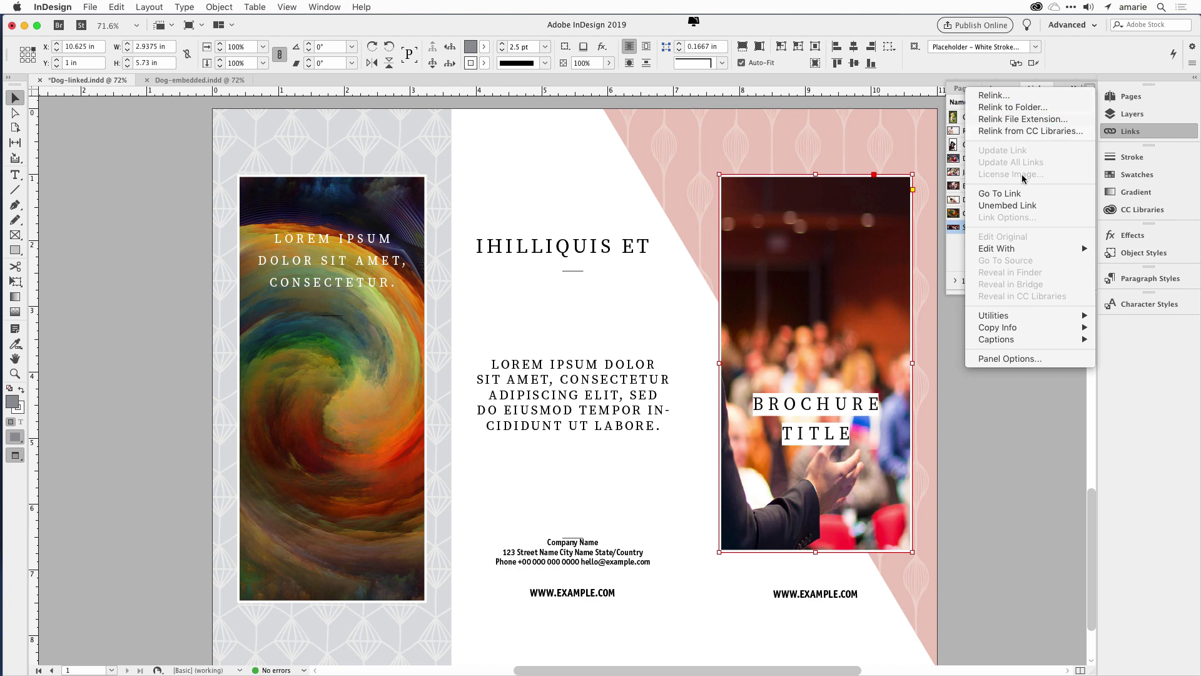
left_click(1007, 206)
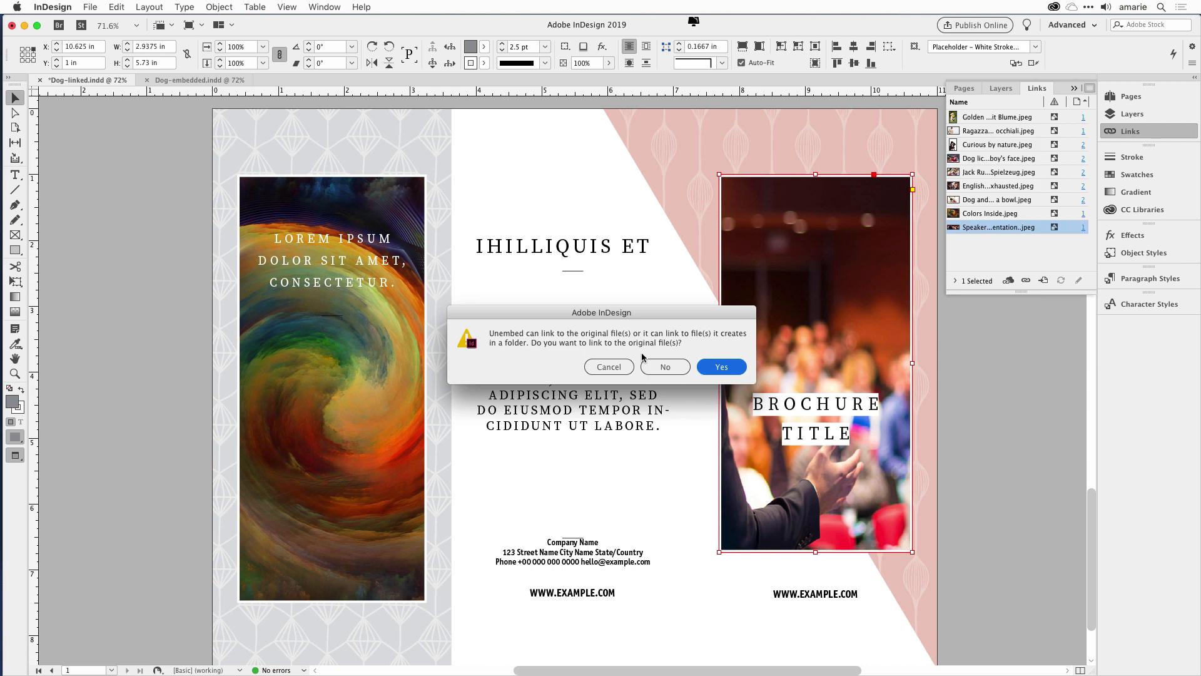
left_click(681, 366)
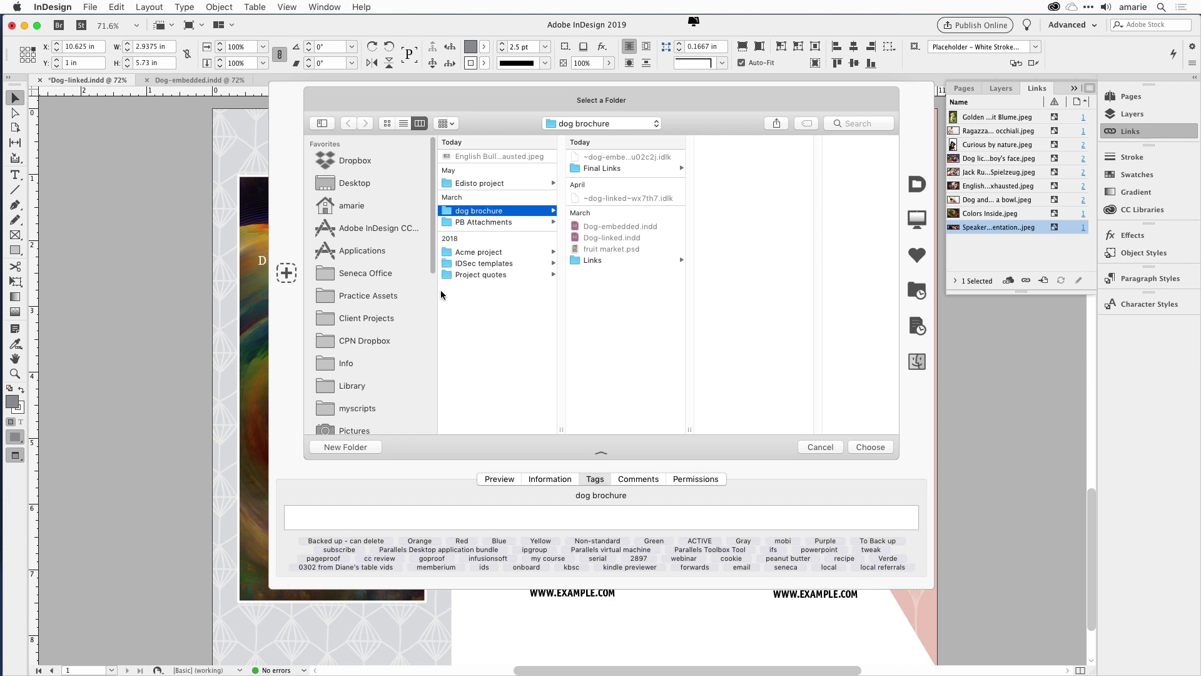
left_click(366, 184)
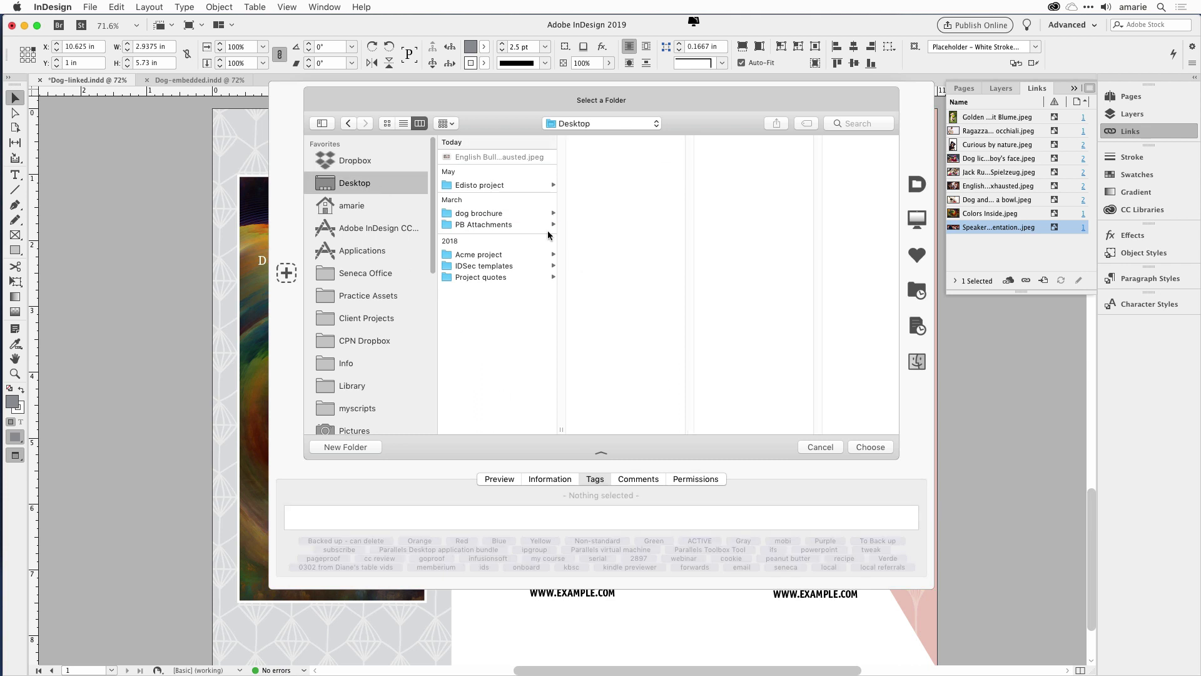
left_click(870, 447)
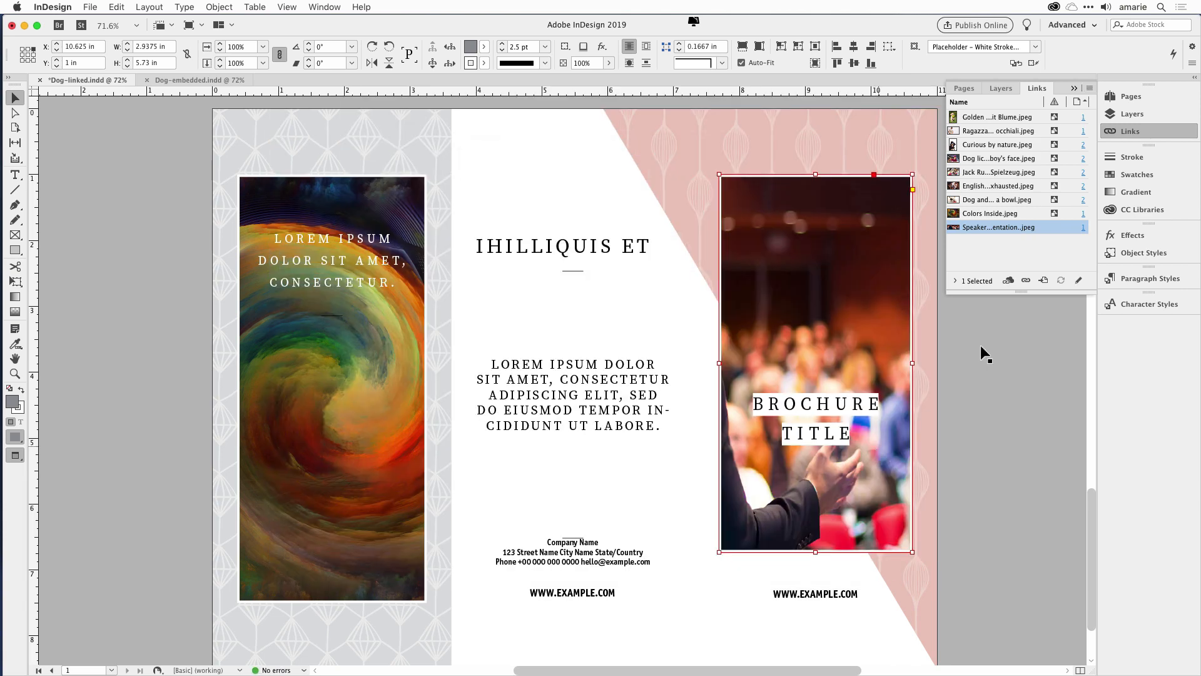